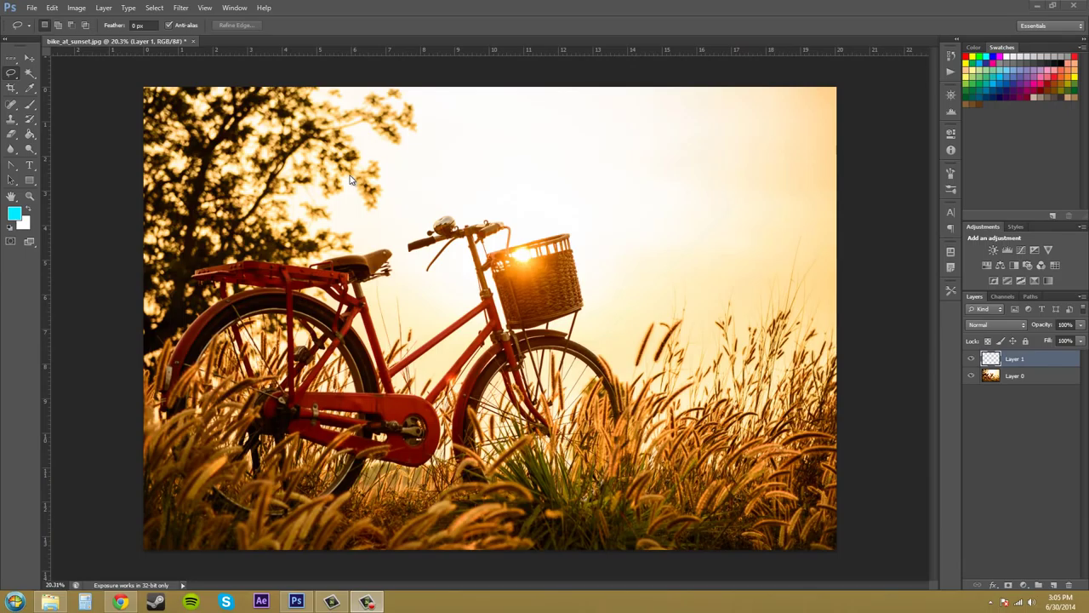
Duplicate Layer 0 into a Layer 0 copy, keeping the freehand Lasso tool active
{"action": "right_click", "coordinate": [14, 75]}
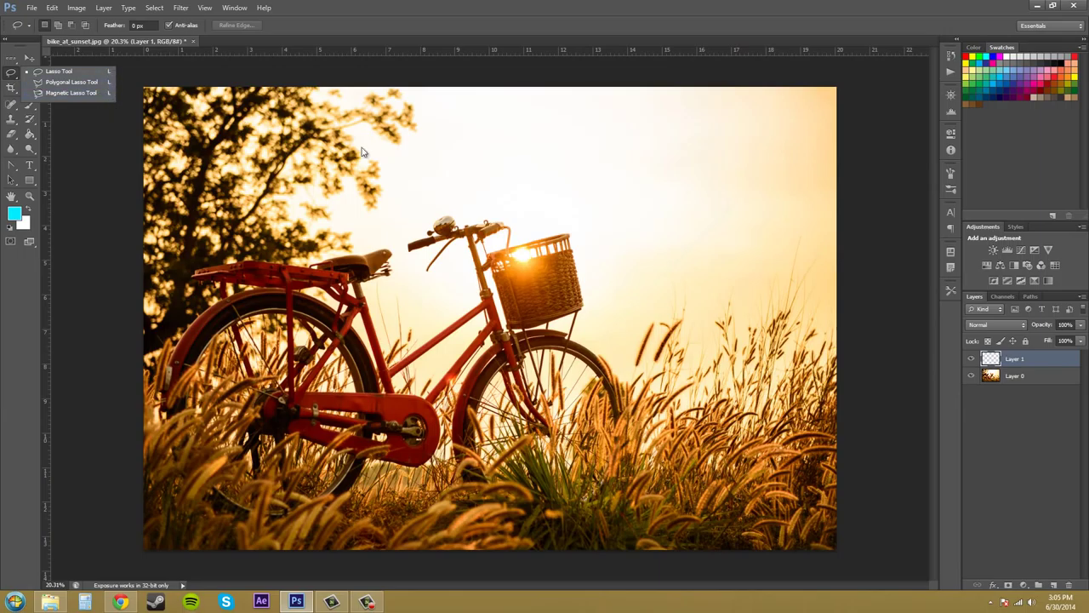
{"action": "left_click", "coordinate": [21, 78]}
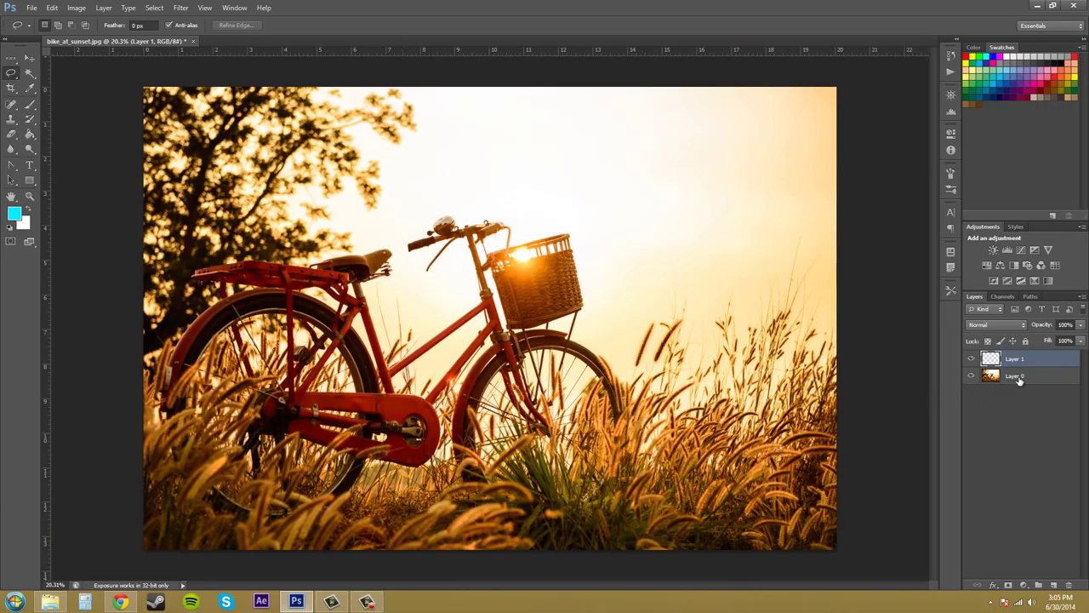
{"action": "left_click_drag", "start_coordinate": [1019, 381], "coordinate": [1038, 585]}
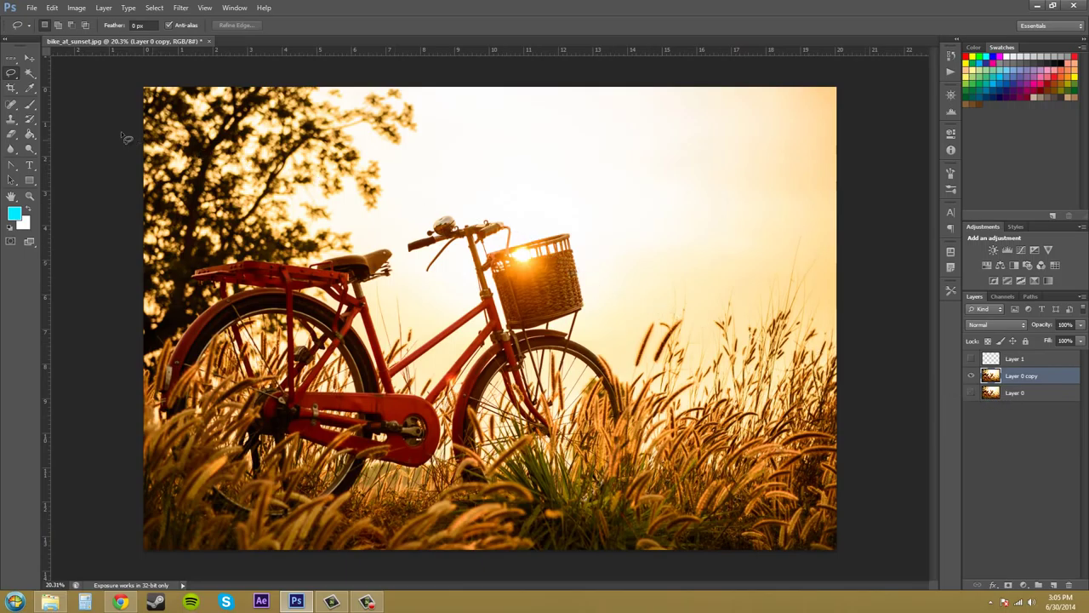
Confirm the Lasso Tool and draw a freehand outline around the bicycle
{"action": "left_click", "coordinate": [12, 74]}
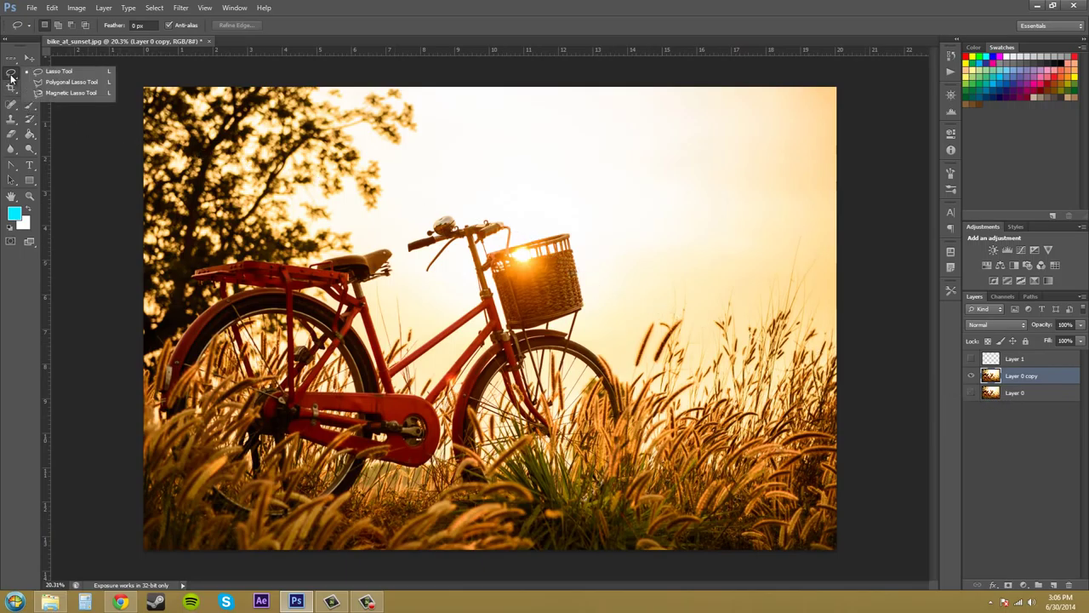
{"action": "left_click", "coordinate": [75, 73]}
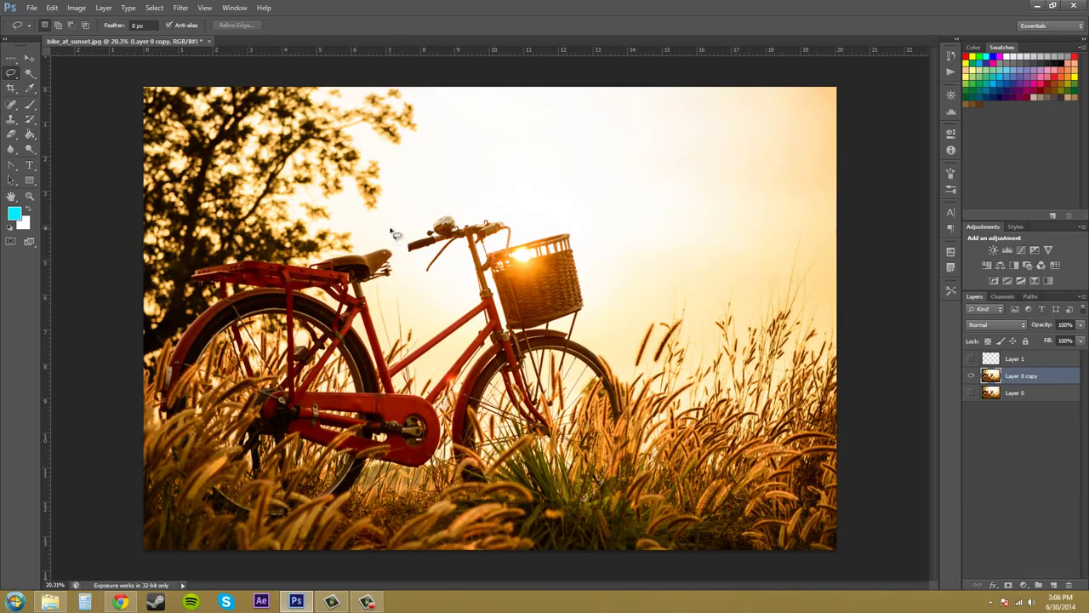
{"action": "mouse_move", "coordinate": [394, 232]}
{"action": "left_mouse_down"}
{"action": "mouse_move", "coordinate": [469, 204]}
{"action": "mouse_move", "coordinate": [585, 231]}
{"action": "mouse_move", "coordinate": [610, 332]}
{"action": "mouse_move", "coordinate": [661, 445]}
{"action": "mouse_move", "coordinate": [647, 504]}
{"action": "mouse_move", "coordinate": [614, 525]}
{"action": "mouse_move", "coordinate": [515, 531]}
{"action": "mouse_move", "coordinate": [396, 484]}
{"action": "mouse_move", "coordinate": [315, 542]}
{"action": "mouse_move", "coordinate": [225, 536]}
{"action": "mouse_move", "coordinate": [180, 517]}
{"action": "mouse_move", "coordinate": [157, 466]}
{"action": "mouse_move", "coordinate": [148, 398]}
{"action": "mouse_move", "coordinate": [153, 338]}
{"action": "mouse_move", "coordinate": [187, 269]}
{"action": "mouse_move", "coordinate": [223, 250]}
{"action": "mouse_move", "coordinate": [399, 231]}
{"action": "left_mouse_up"}
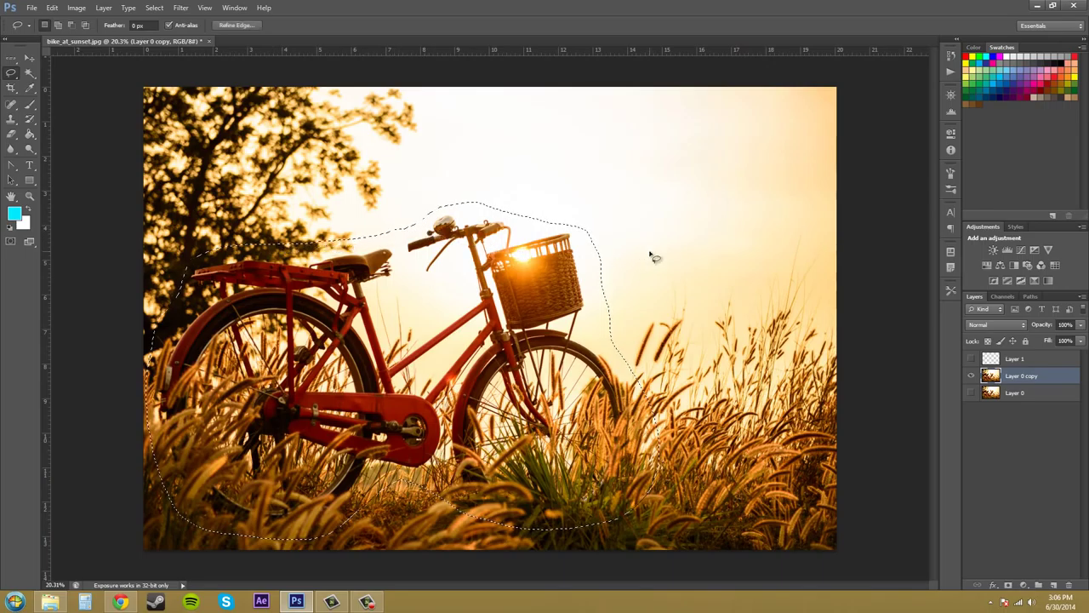
Move the lassoed bicycle up and right with the Move tool, then undo the move with Ctrl+Z
{"action": "left_click", "coordinate": [29, 57]}
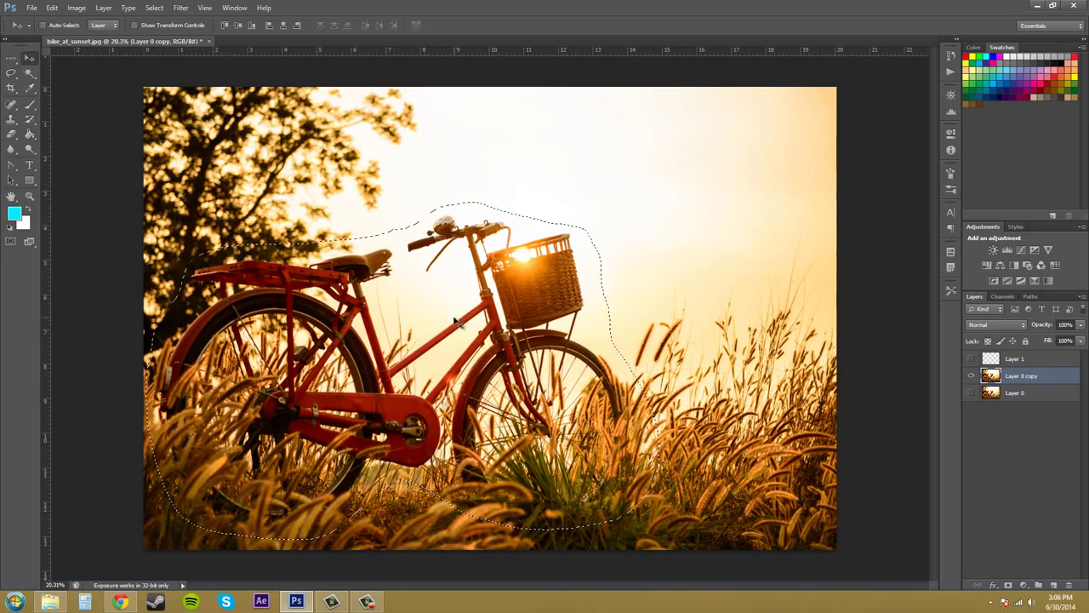
{"action": "left_click_drag", "start_coordinate": [454, 321], "coordinate": [544, 223]}
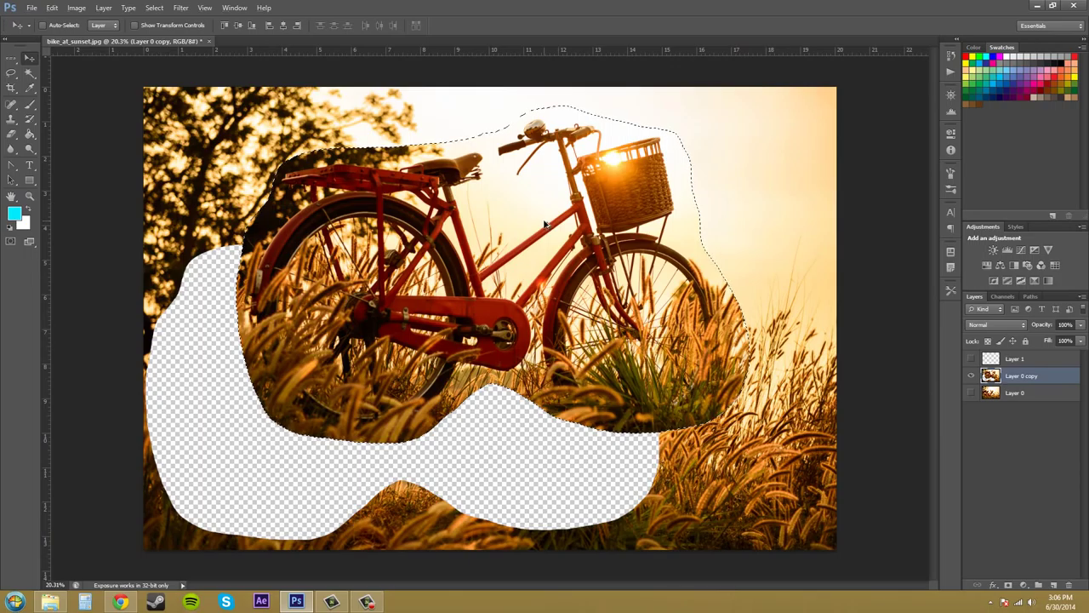
{"action": "key", "text": "ctrl+z"}
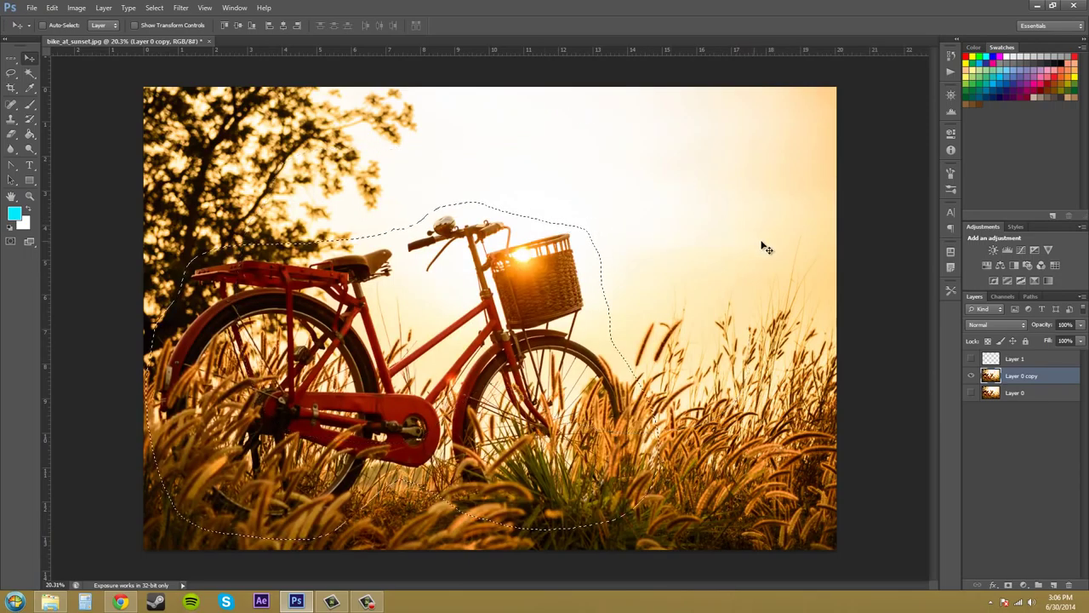
{"action": "left_click", "coordinate": [12, 74]}
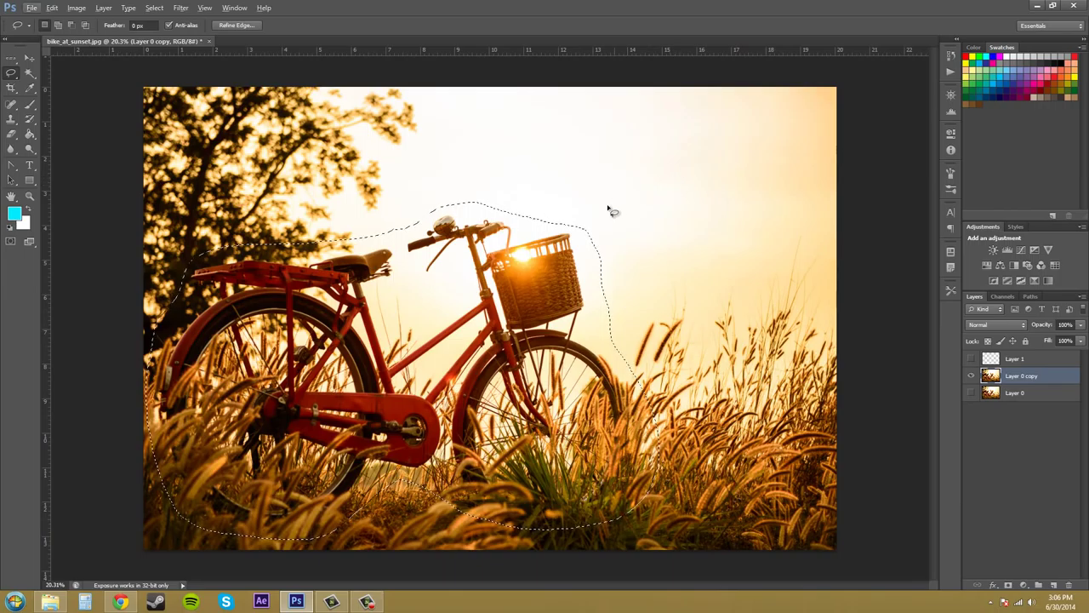
Alt-drag to subtract the sky above the basket from the bicycle selection
{"action": "key", "text": "alt"}
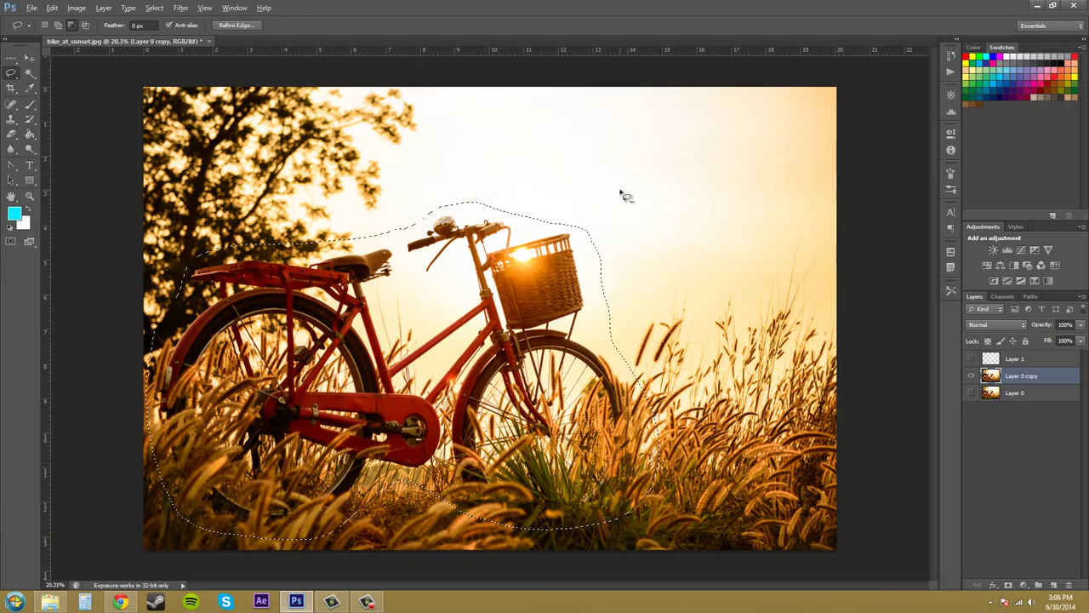
{"action": "mouse_move", "coordinate": [572, 197]}
{"action": "left_mouse_down"}
{"action": "mouse_move", "coordinate": [514, 215]}
{"action": "mouse_move", "coordinate": [496, 241]}
{"action": "mouse_move", "coordinate": [501, 289]}
{"action": "left_mouse_up"}
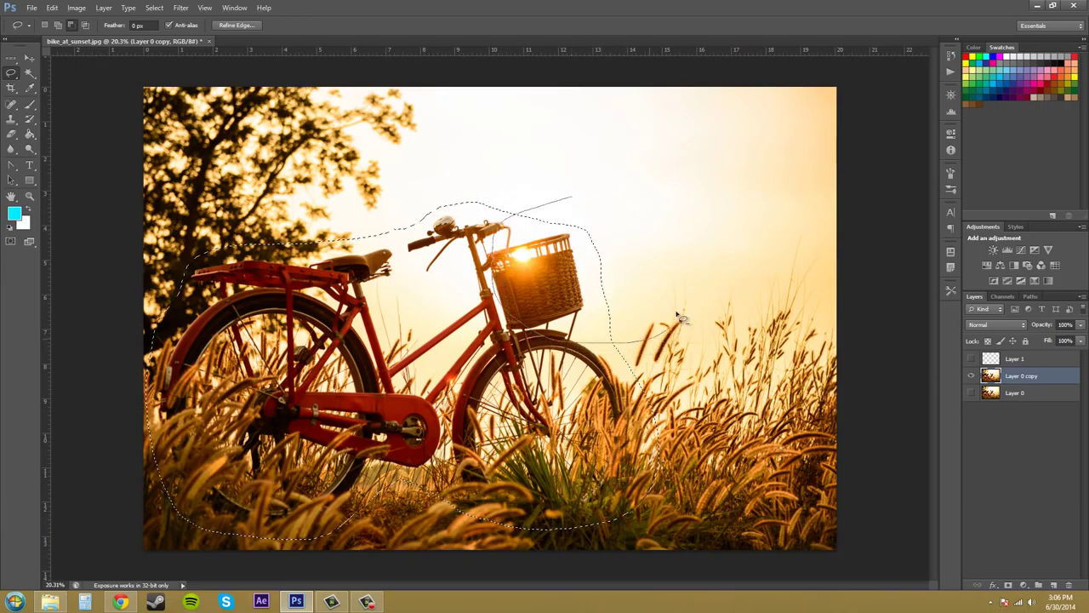
{"action": "mouse_move", "coordinate": [681, 318]}
{"action": "left_mouse_down"}
{"action": "mouse_move", "coordinate": [669, 265]}
{"action": "mouse_move", "coordinate": [633, 218]}
{"action": "mouse_move", "coordinate": [573, 199]}
{"action": "left_mouse_up"}
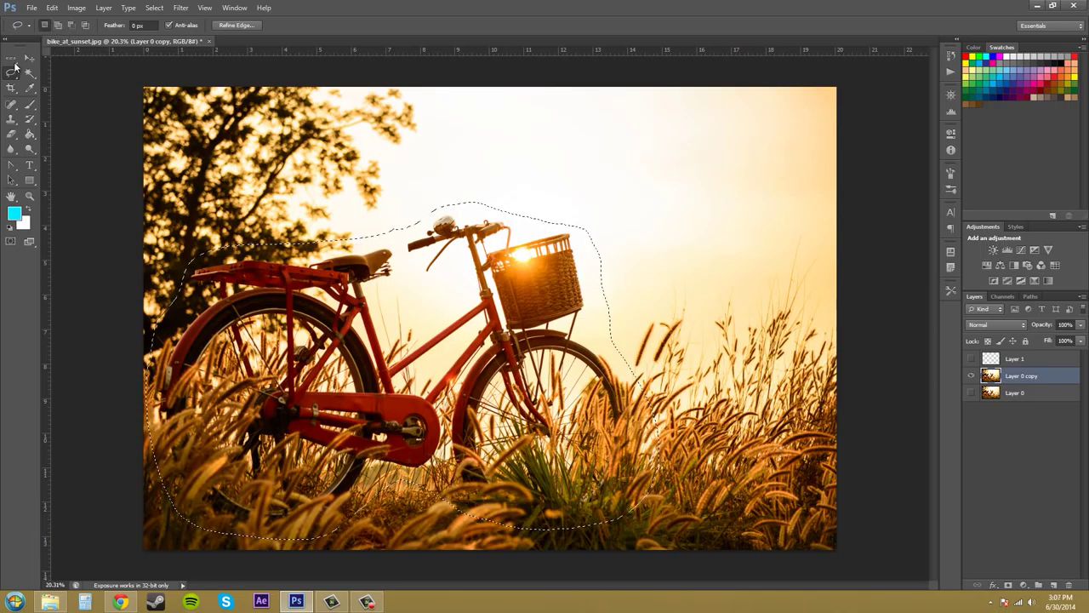
Try the Subtract from Selection mode, return to New Selection, and deselect with Ctrl+D
{"action": "left_click", "coordinate": [73, 26]}
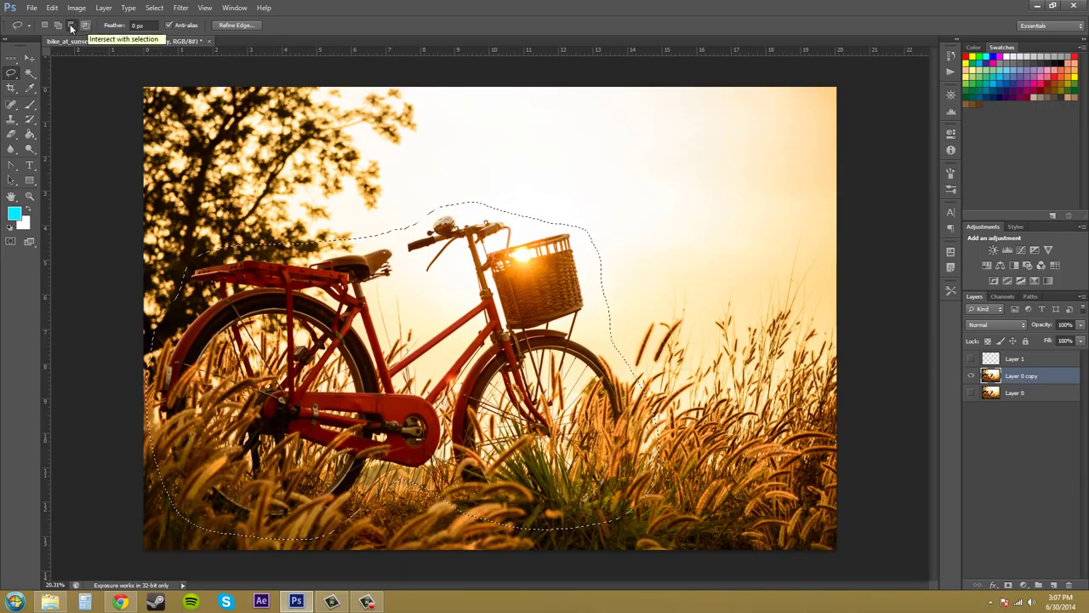
{"action": "left_click", "coordinate": [72, 25]}
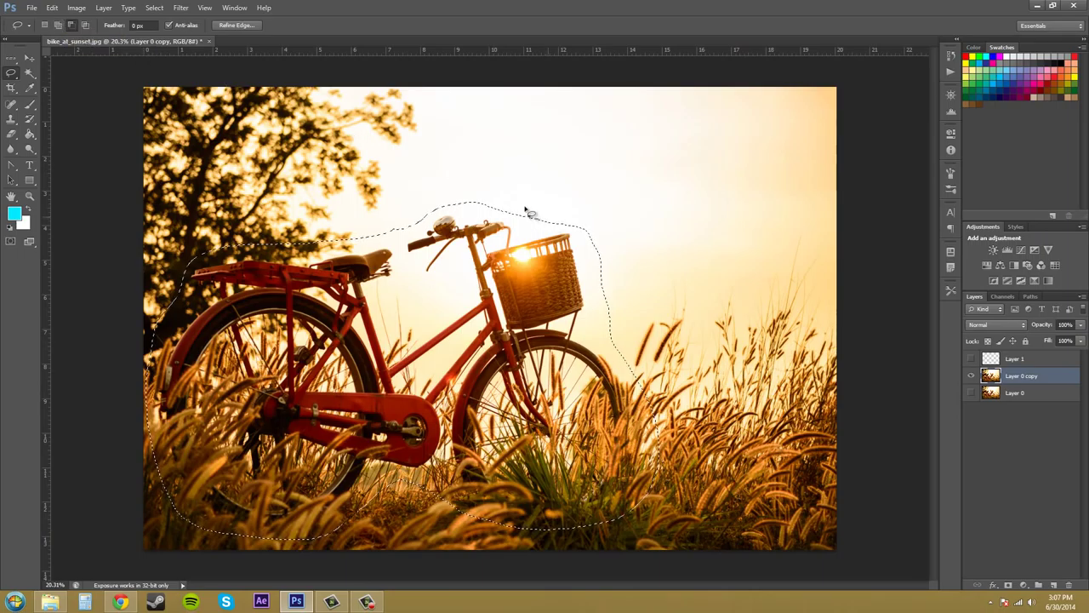
{"action": "left_click", "coordinate": [45, 26]}
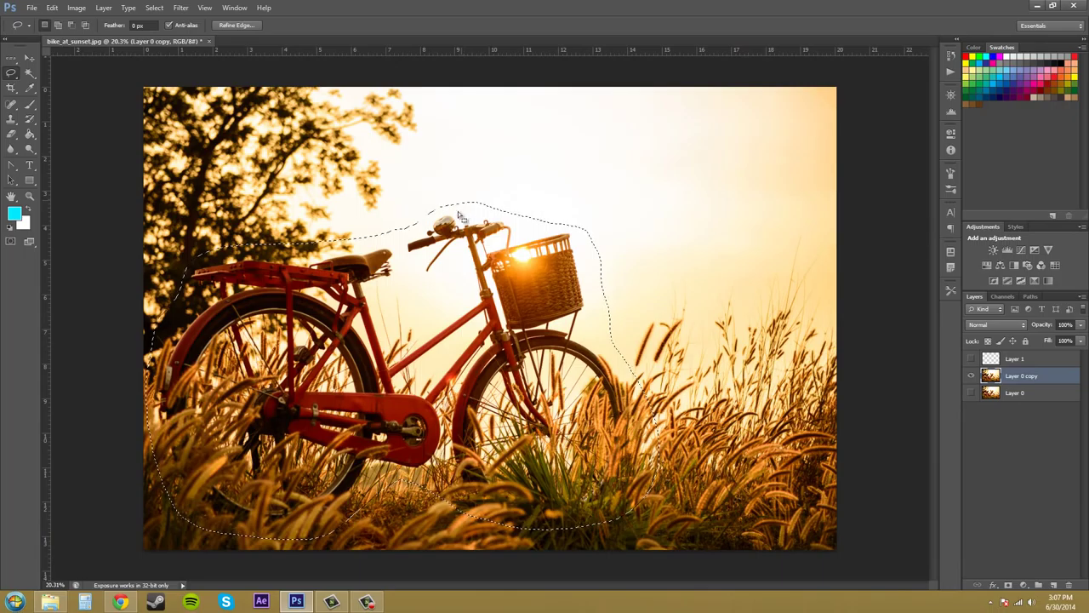
{"action": "key", "text": "ctrl+d"}
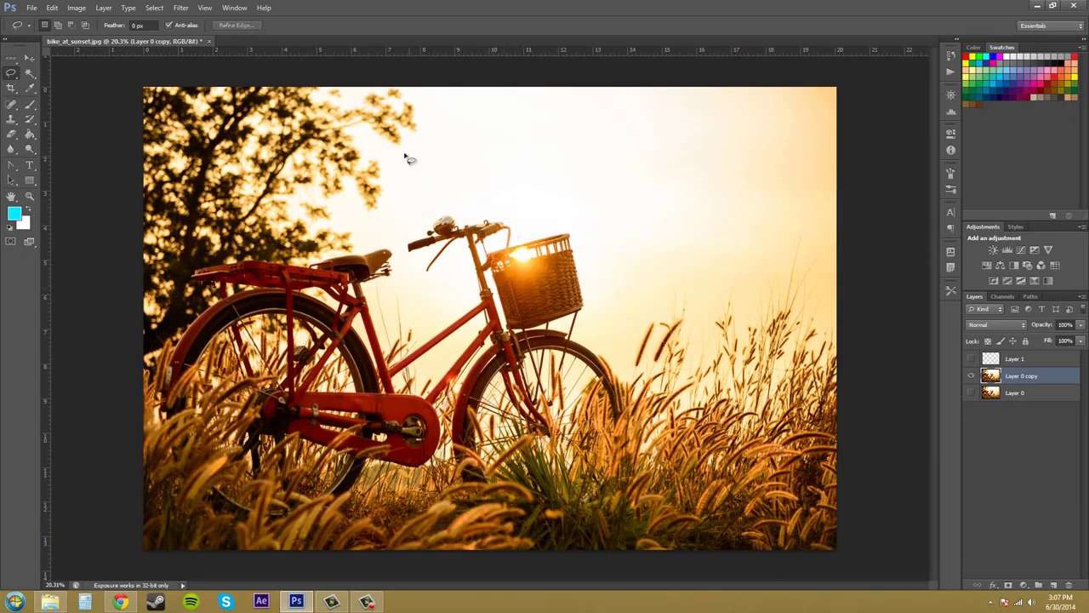
Open the Select menu and close it without choosing a command
{"action": "left_click", "coordinate": [155, 8]}
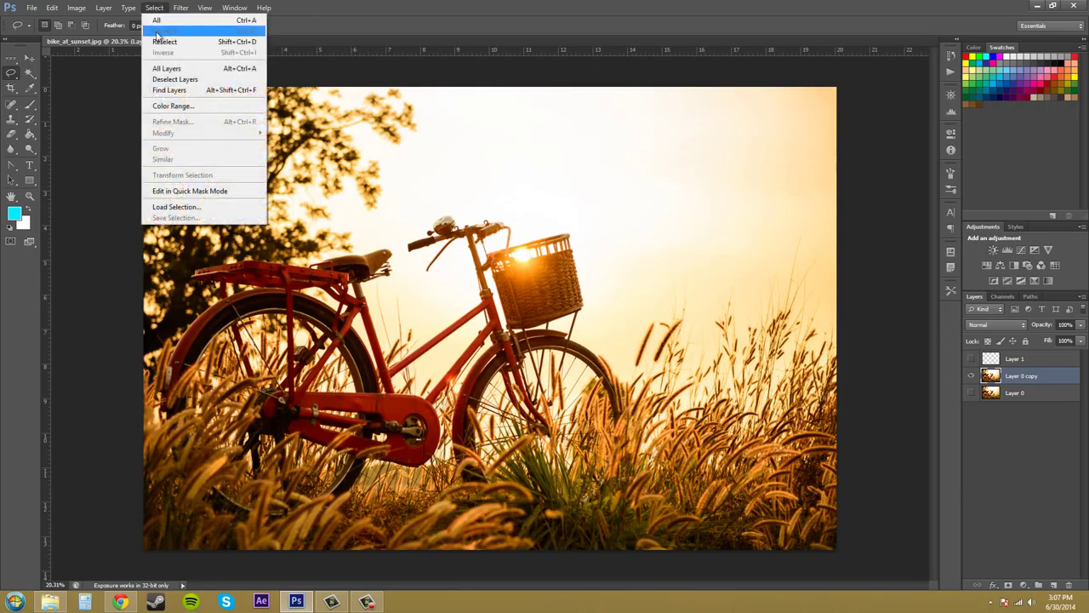
{"action": "left_click", "coordinate": [524, 166]}
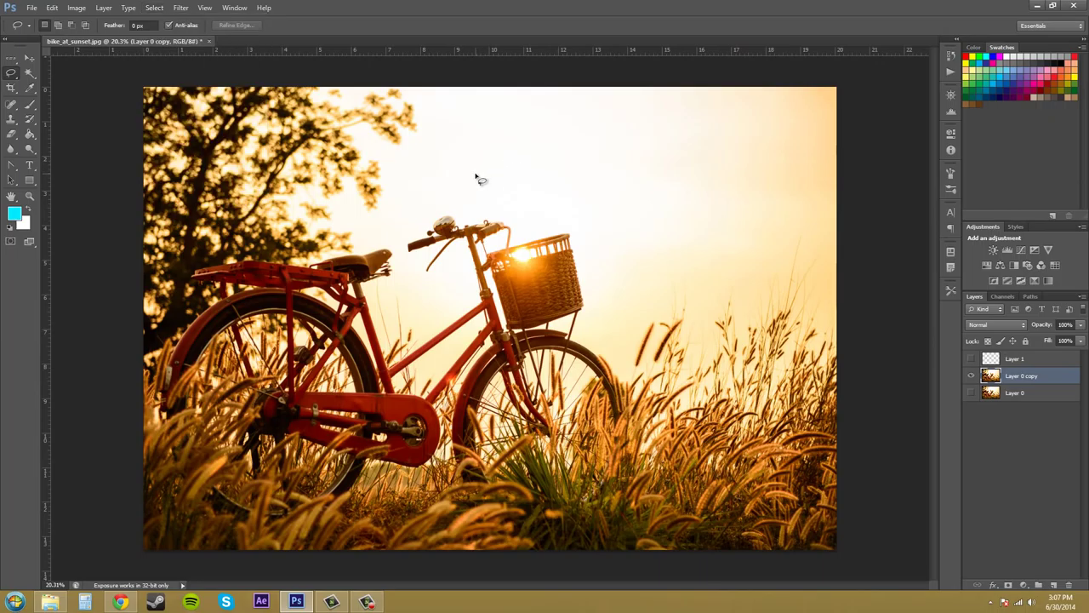
{"action": "mouse_move", "coordinate": [508, 181]}
{"action": "left_mouse_down"}
{"action": "mouse_move", "coordinate": [569, 150]}
{"action": "mouse_move", "coordinate": [617, 184]}
{"action": "mouse_move", "coordinate": [743, 155]}
{"action": "mouse_move", "coordinate": [755, 186]}
{"action": "mouse_move", "coordinate": [746, 256]}
{"action": "mouse_move", "coordinate": [655, 300]}
{"action": "mouse_move", "coordinate": [624, 282]}
{"action": "mouse_move", "coordinate": [594, 208]}
{"action": "mouse_move", "coordinate": [554, 206]}
{"action": "mouse_move", "coordinate": [506, 179]}
{"action": "mouse_move", "coordinate": [513, 216]}
{"action": "mouse_move", "coordinate": [527, 219]}
{"action": "mouse_move", "coordinate": [509, 175]}
{"action": "mouse_move", "coordinate": [569, 193]}
{"action": "mouse_move", "coordinate": [518, 165]}
{"action": "left_mouse_up"}
{"action": "mouse_move", "coordinate": [293, 154]}
{"action": "left_mouse_down"}
{"action": "mouse_move", "coordinate": [334, 128]}
{"action": "mouse_move", "coordinate": [392, 133]}
{"action": "mouse_move", "coordinate": [434, 155]}
{"action": "mouse_move", "coordinate": [497, 133]}
{"action": "mouse_move", "coordinate": [572, 140]}
{"action": "mouse_move", "coordinate": [596, 208]}
{"action": "mouse_move", "coordinate": [678, 215]}
{"action": "mouse_move", "coordinate": [656, 254]}
{"action": "left_mouse_up"}
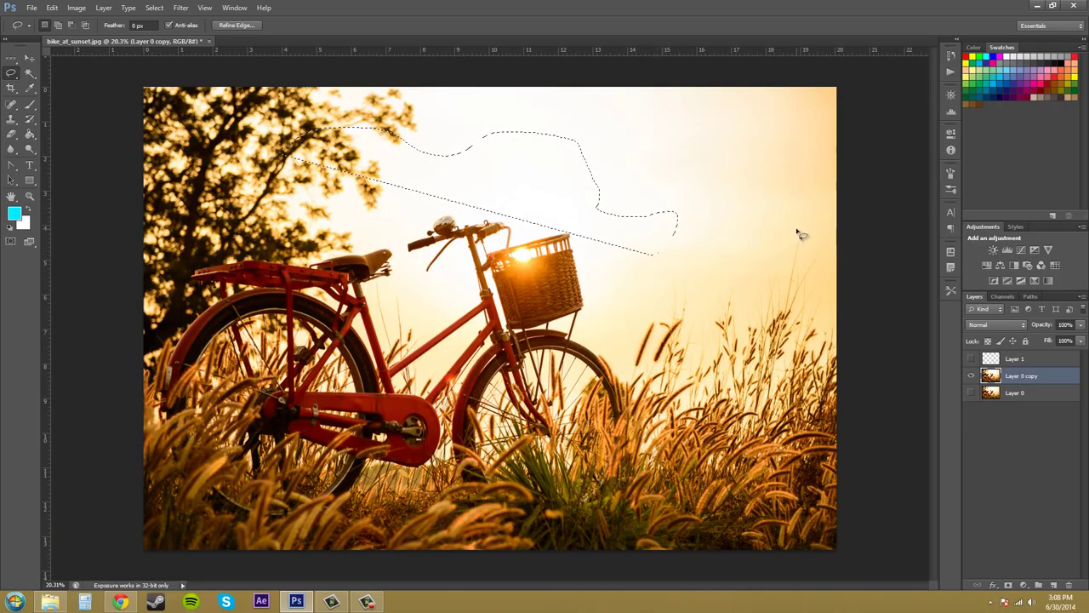
{"action": "key", "text": "ctrl+d"}
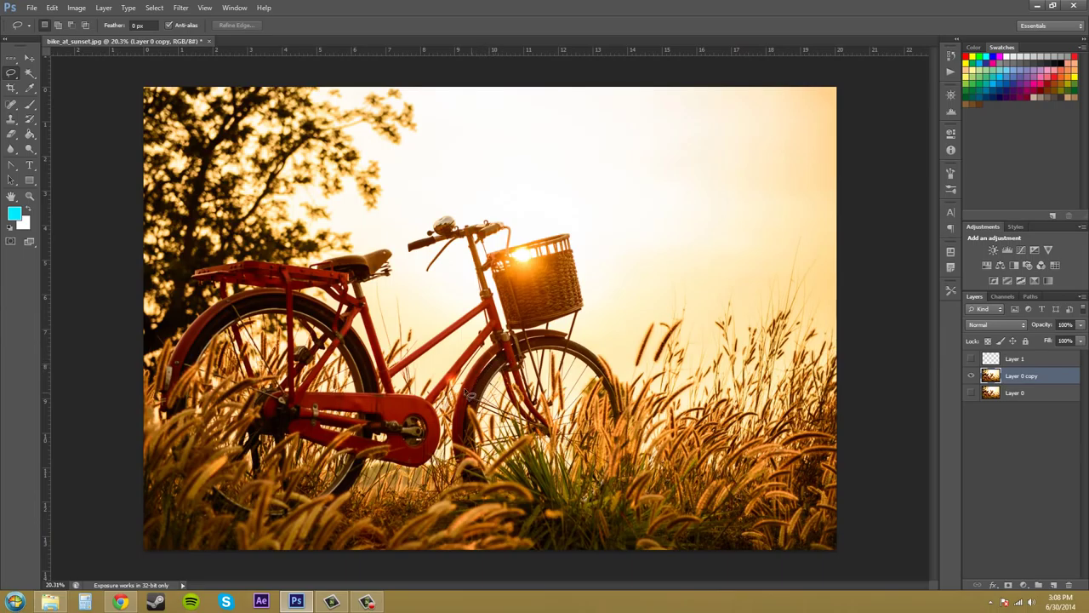
With the Polygonal Lasso, make a four-corner rectangular selection in the sky, then deselect it
{"action": "left_click_drag", "start_coordinate": [12, 78], "coordinate": [72, 85]}
{"action": "left_click", "coordinate": [588, 125]}
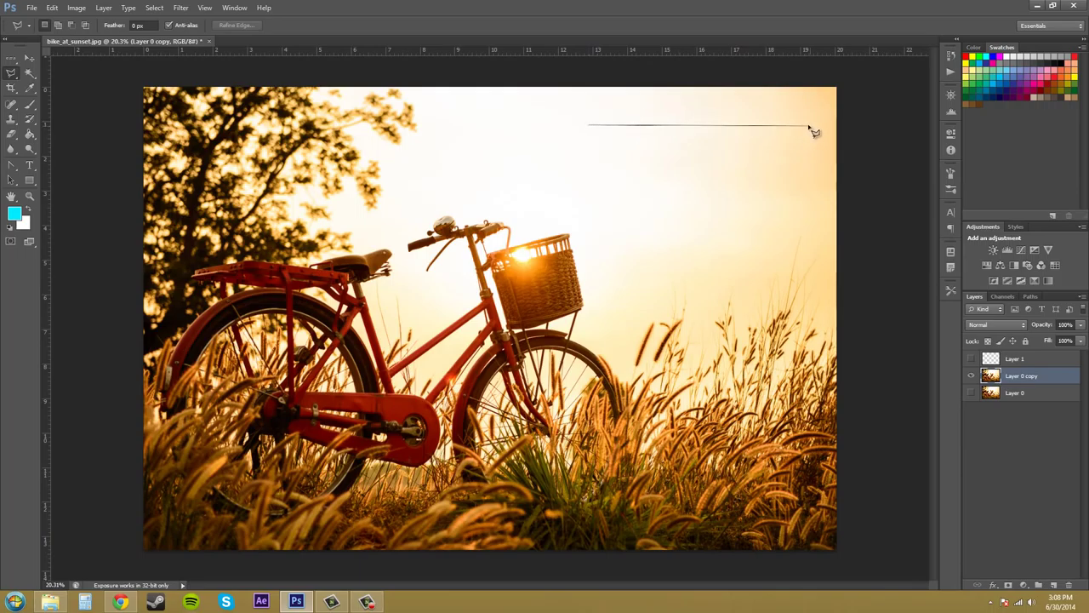
{"action": "left_click", "coordinate": [789, 125]}
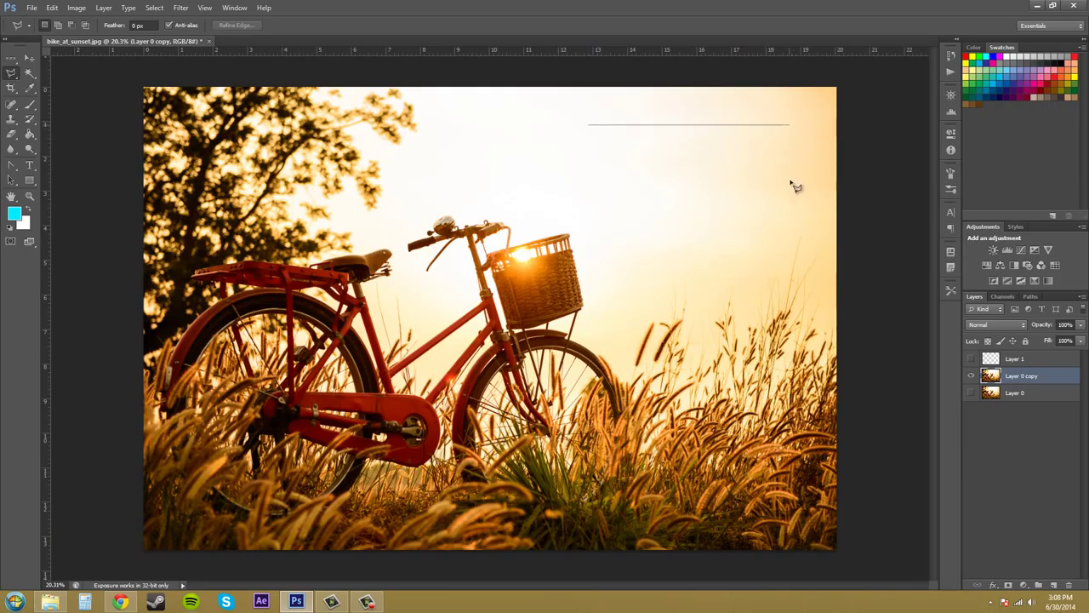
{"action": "left_click", "coordinate": [789, 237]}
{"action": "left_click", "coordinate": [617, 237]}
{"action": "left_click", "coordinate": [591, 236]}
{"action": "left_click", "coordinate": [591, 128]}
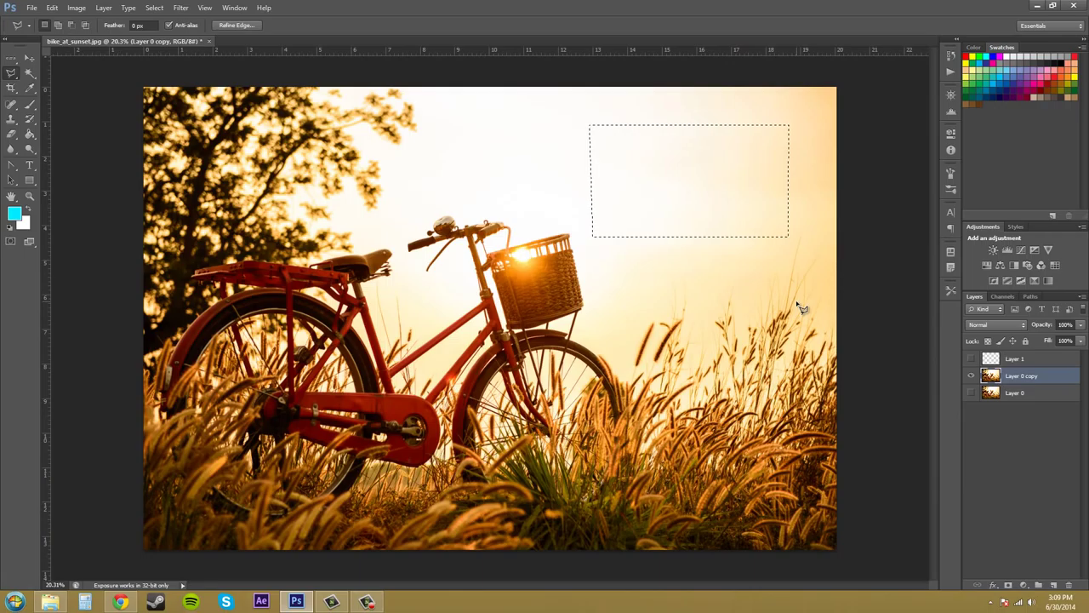
{"action": "key", "text": "ctrl+d"}
Switch to the Magnetic Lasso Tool and trace the basket's top and right edges
{"action": "left_click", "coordinate": [15, 77]}
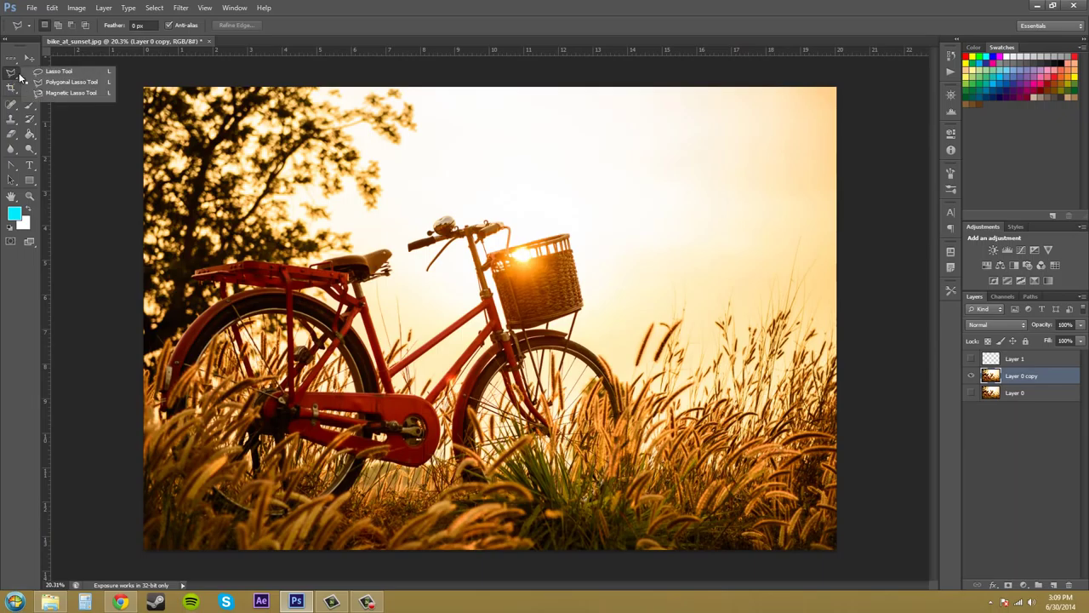
{"action": "left_click", "coordinate": [78, 94]}
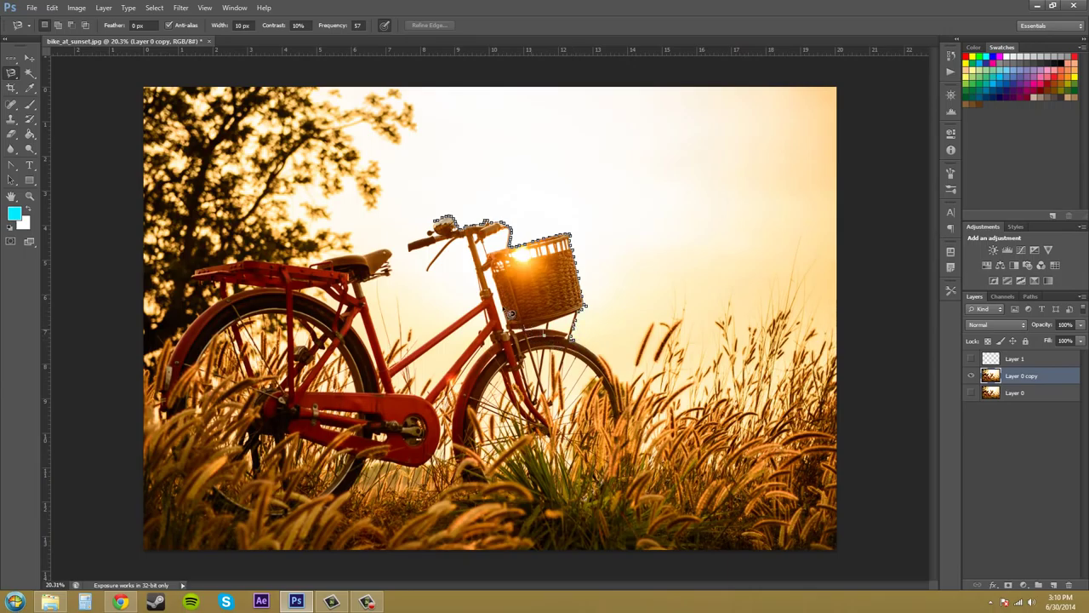
{"action": "left_click", "coordinate": [444, 227]}
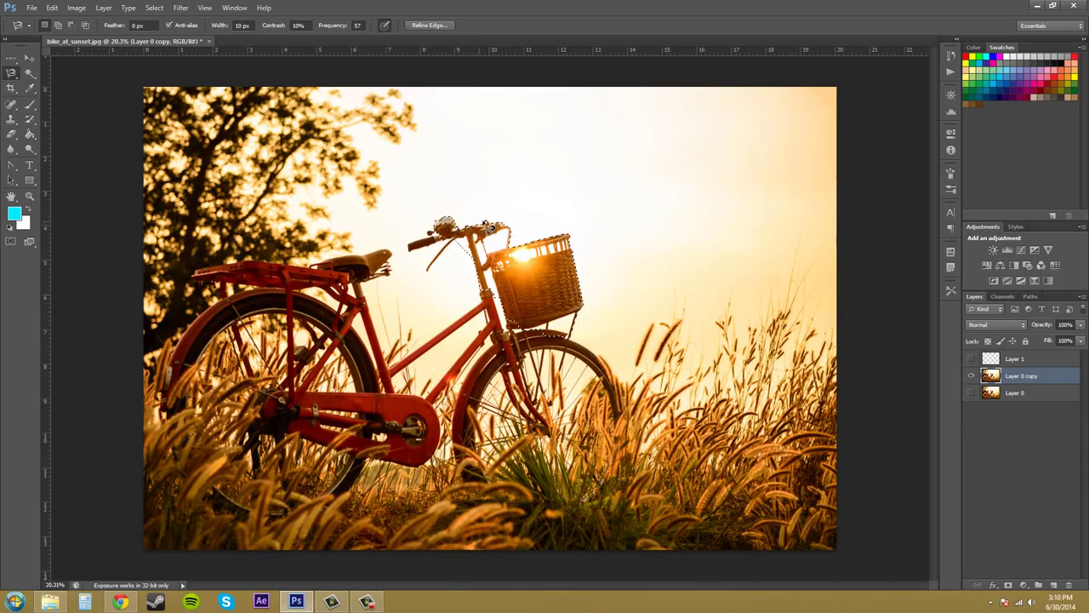
{"action": "mouse_move", "coordinate": [521, 228]}
{"action": "left_mouse_down"}
{"action": "mouse_move", "coordinate": [557, 237]}
{"action": "mouse_move", "coordinate": [583, 260]}
{"action": "mouse_move", "coordinate": [602, 345]}
{"action": "left_mouse_up"}
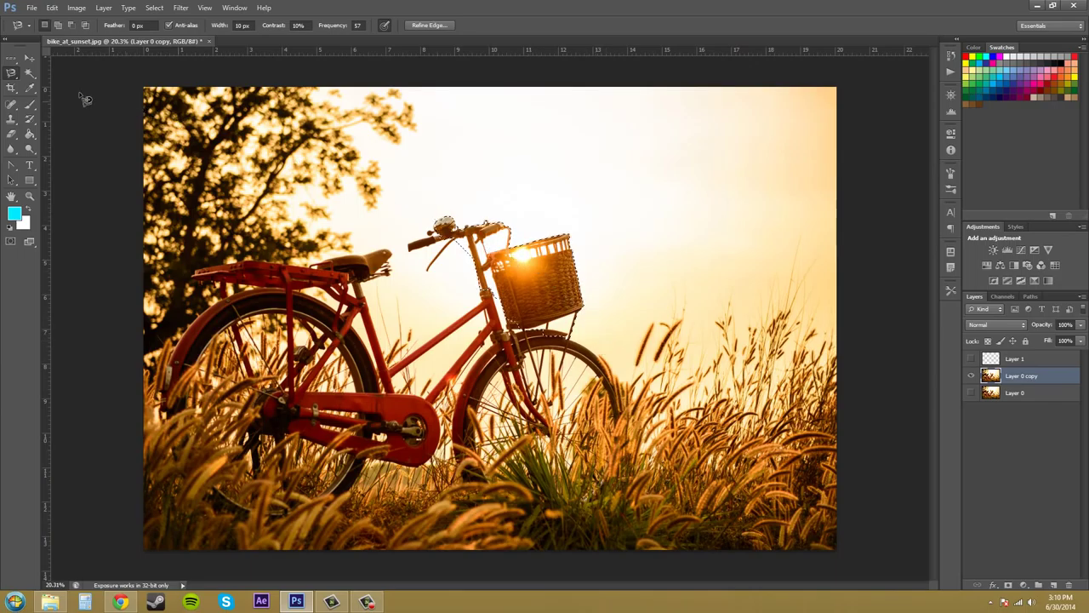
Check the lasso tool flyout and close it, keeping the Magnetic Lasso active
{"action": "right_click", "coordinate": [18, 75]}
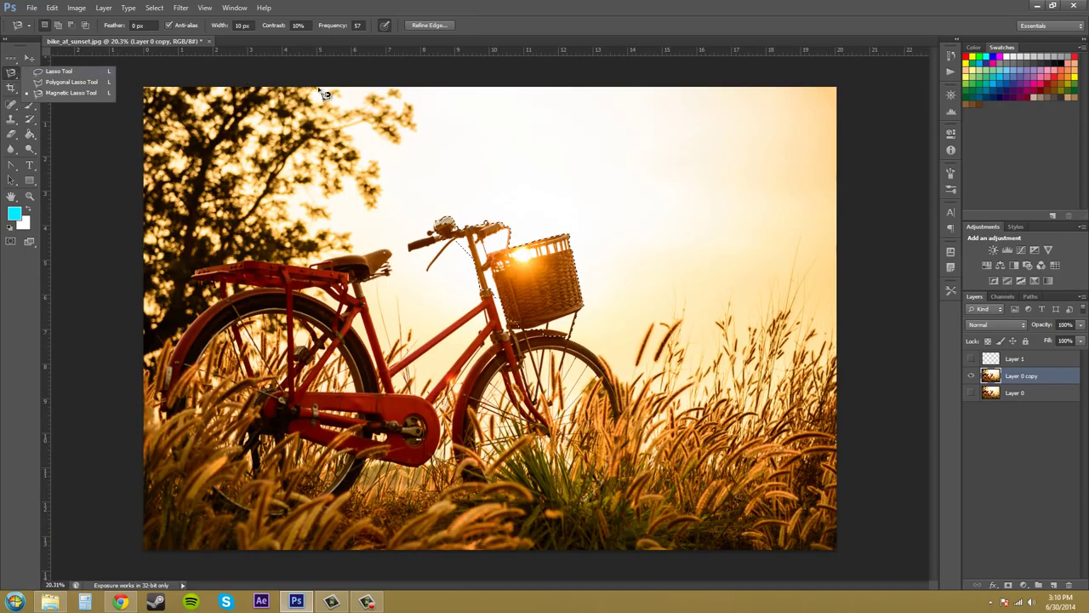
{"action": "left_click", "coordinate": [11, 75]}
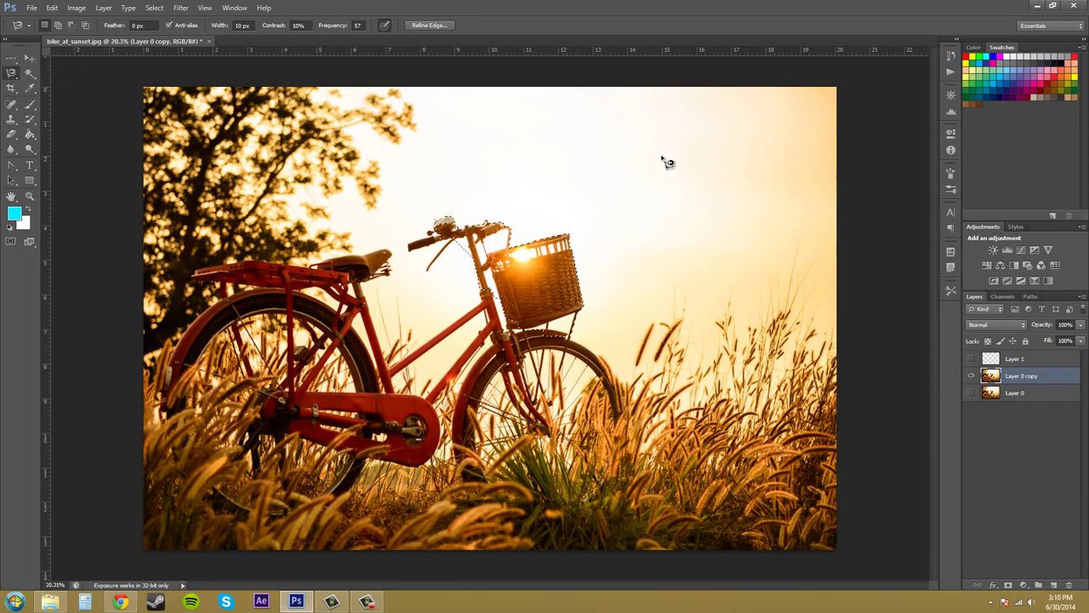